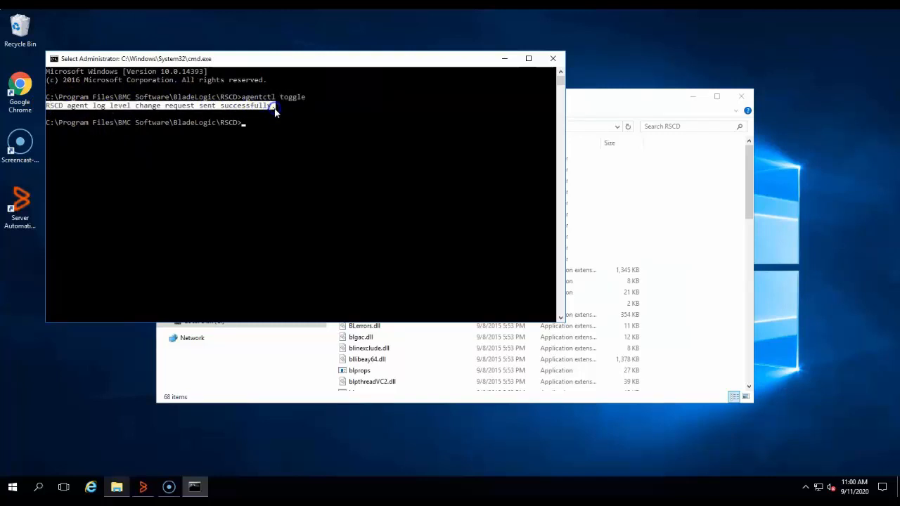
# Open the rscd log from the RSCD folder and highlight its most recent log level change entry.
pyautogui.click(673, 210)
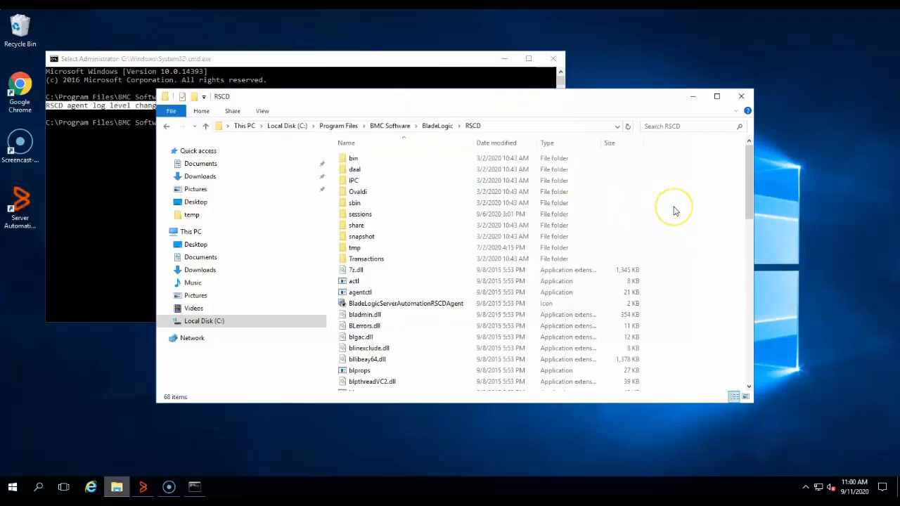
pyautogui.write('rscd')
pyautogui.press('Down')
pyautogui.press('Return')
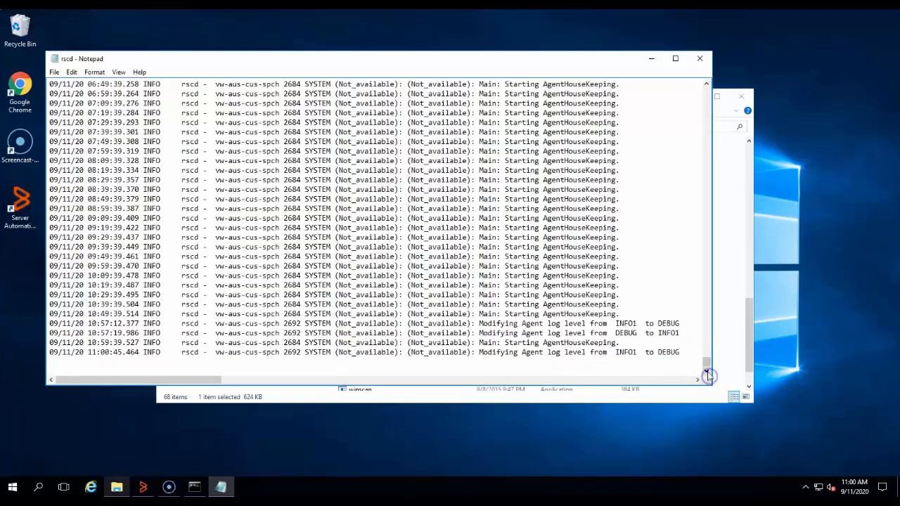
pyautogui.moveTo(680, 353); pyautogui.dragTo(167, 360)
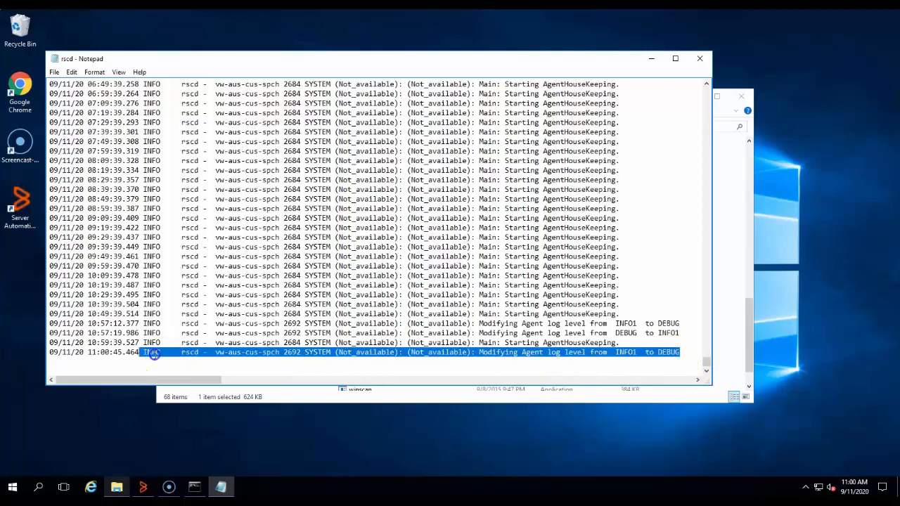
pyautogui.moveTo(167, 360); pyautogui.dragTo(95, 355)
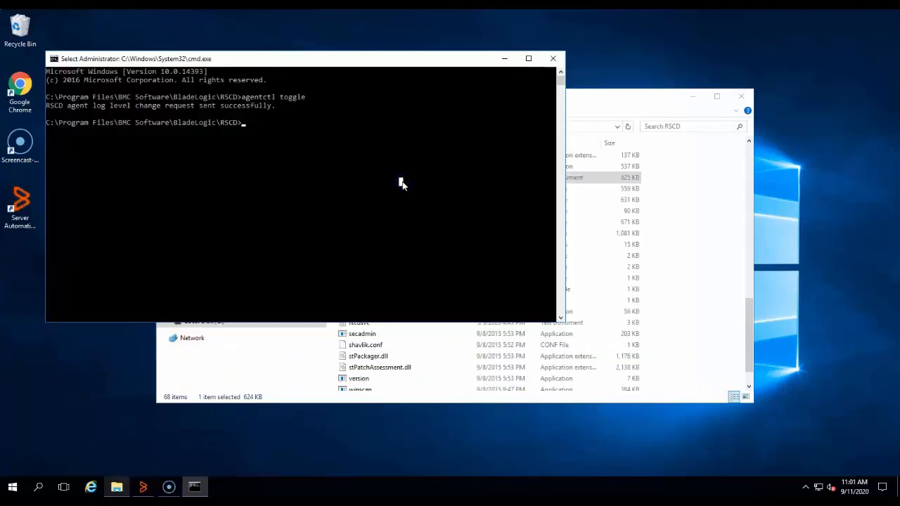
# Run agentctl toggle again in the command prompt to switch the RSCD agent's log level back.
pyautogui.press('Up')
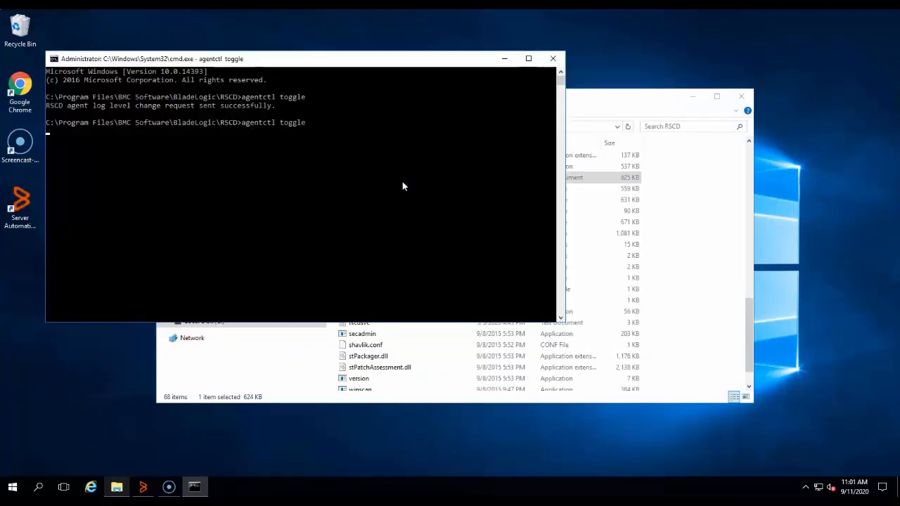
pyautogui.press('Return')
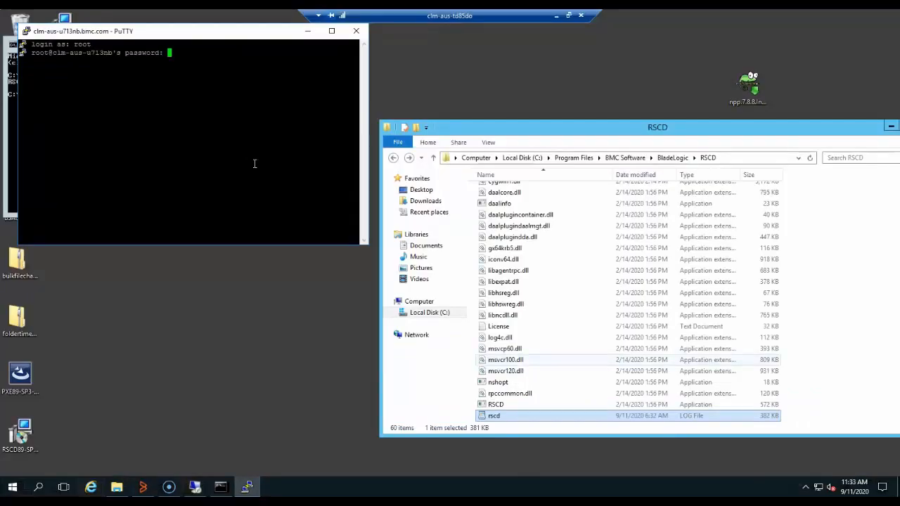
# Submit the root account password in the PuTTY session and start nsh.
pyautogui.press('Return')
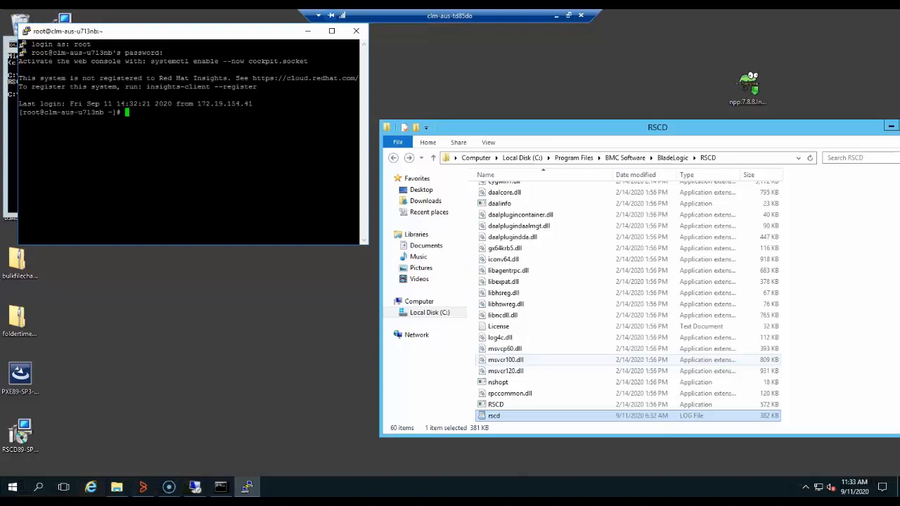
pyautogui.click(273, 135)
pyautogui.write('nsh')
pyautogui.press('Return')
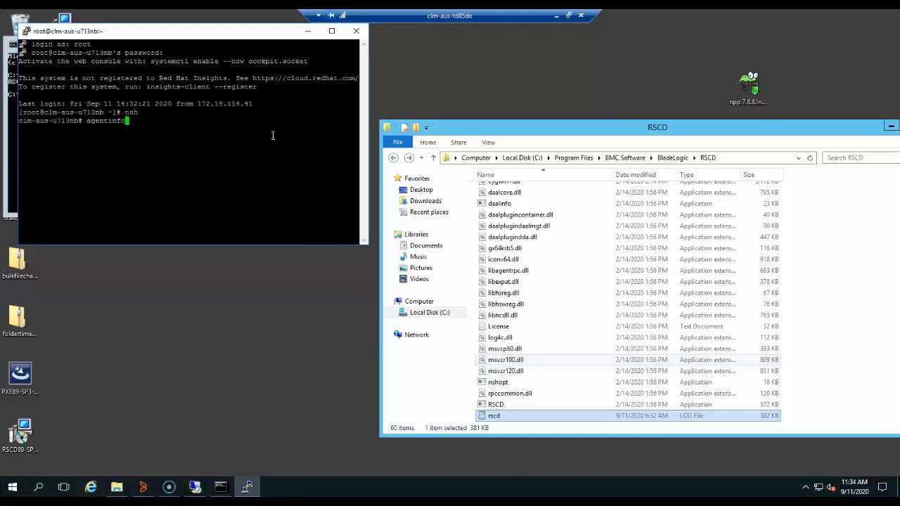
# Run agentinfo against clm-aus-td85do from nsh and highlight the command's response.
pyautogui.write('agentinfo')
pyautogui.rightClick(272, 135)
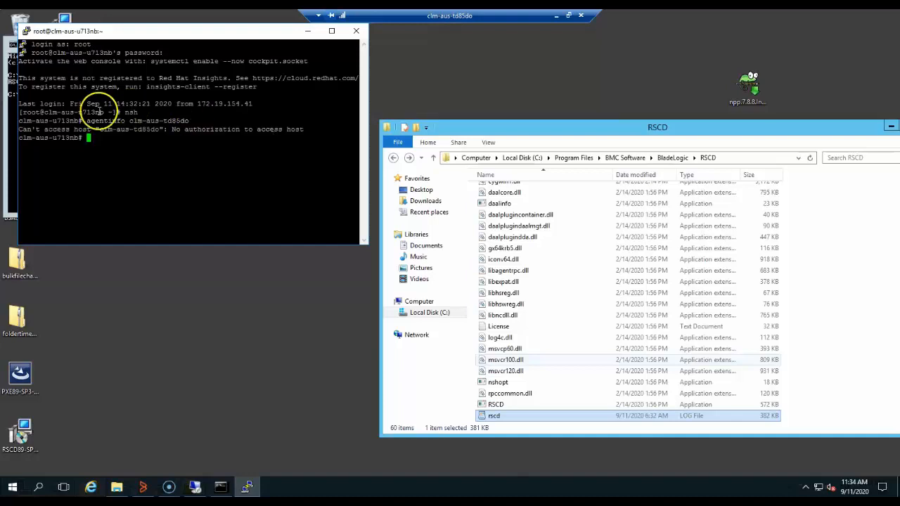
pyautogui.moveTo(19, 121); pyautogui.dragTo(278, 135)
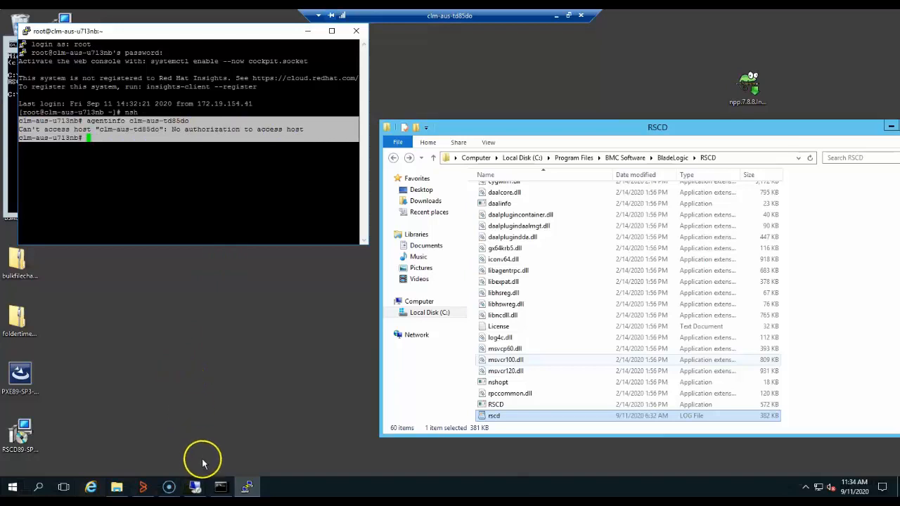
# Switch to the clm-aus-td85do remote desktop, reload rscd.log in Notepad++ and highlight its last three entries.
pyautogui.click(199, 490)
pyautogui.click(201, 487)
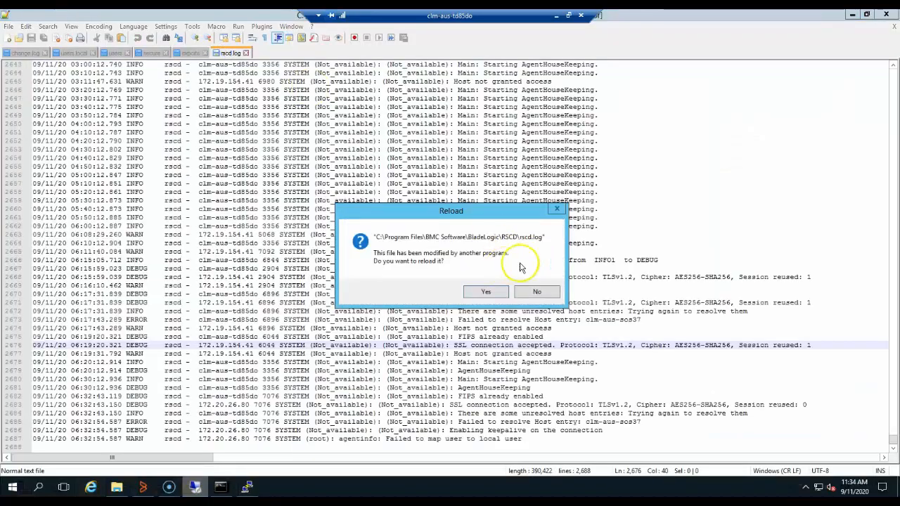
pyautogui.click(486, 291)
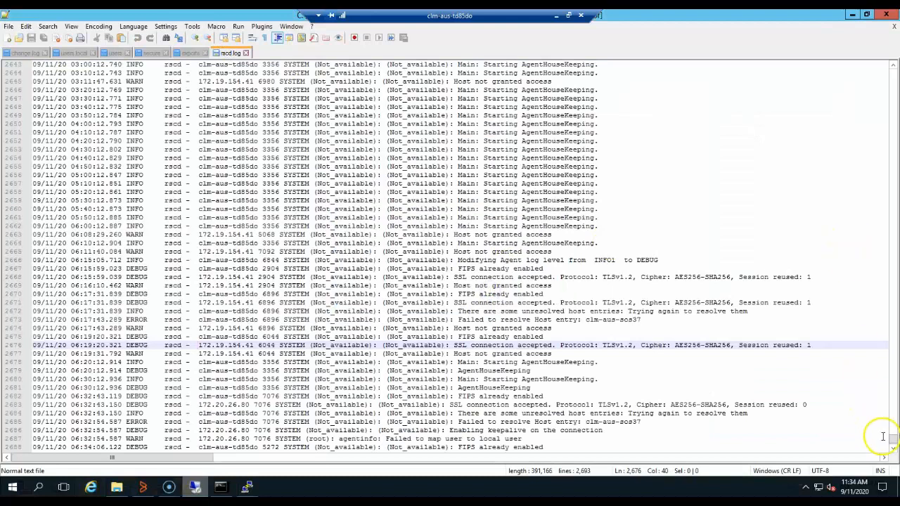
pyautogui.moveTo(892, 443); pyautogui.dragTo(894, 453)
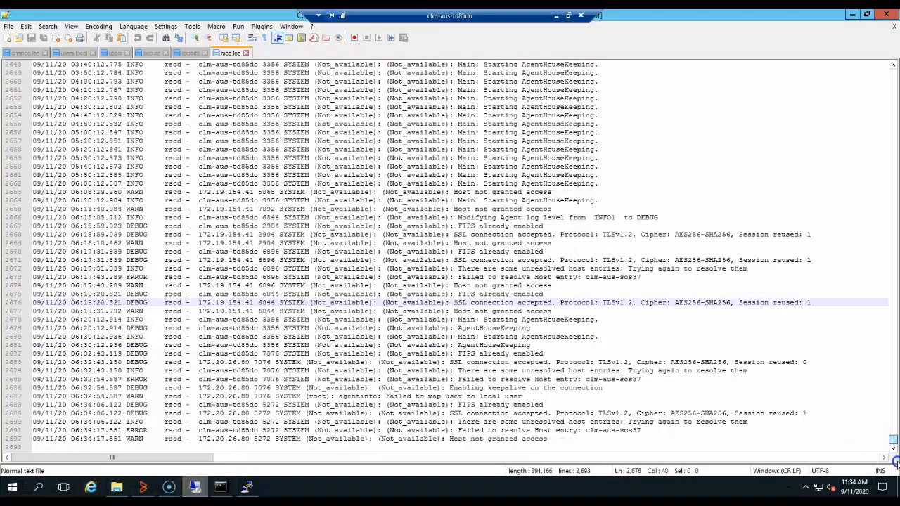
pyautogui.moveTo(623, 440); pyautogui.dragTo(31, 423)
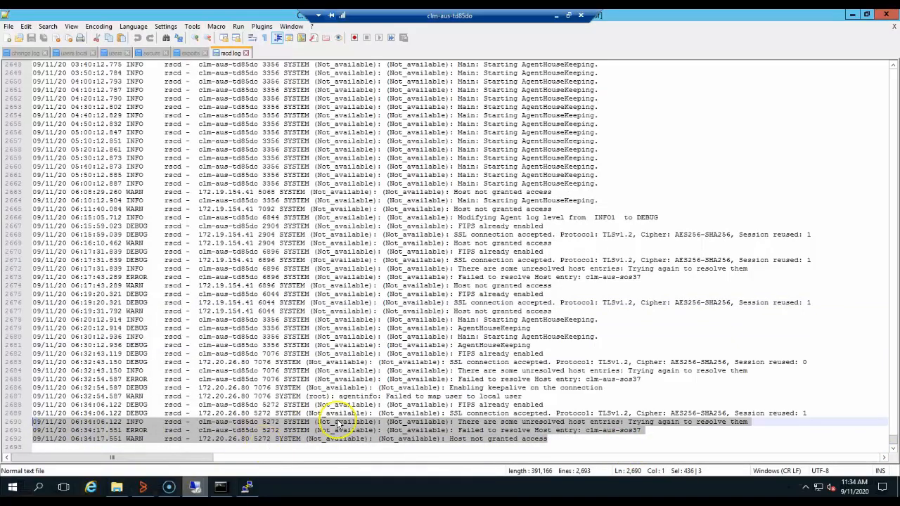
# Copy the IP address 172.20.26.80 from the final entry of rscd.log.
pyautogui.click(249, 439)
pyautogui.moveTo(249, 439); pyautogui.dragTo(200, 440)
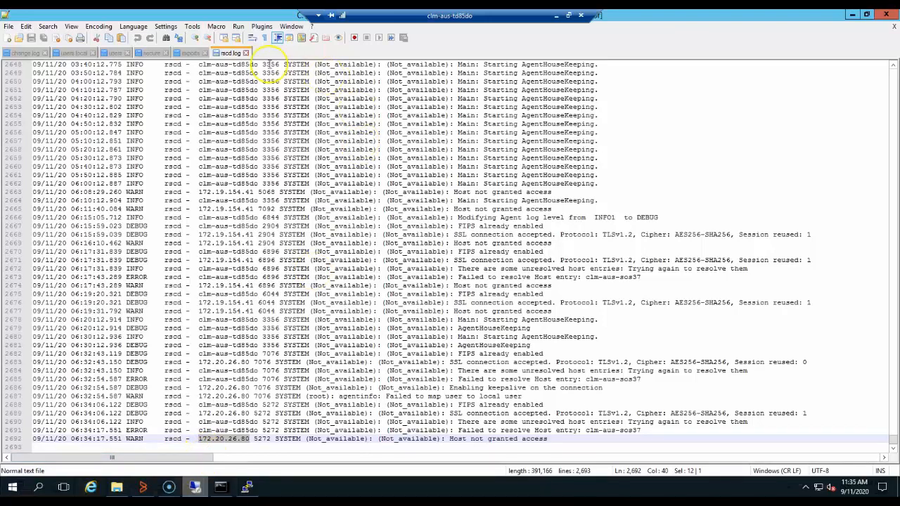
pyautogui.rightClick(237, 439)
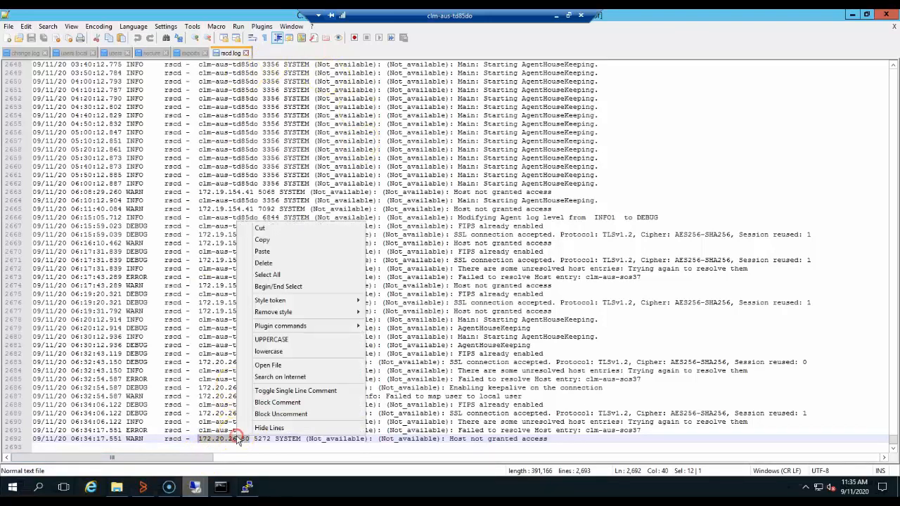
pyautogui.click(275, 240)
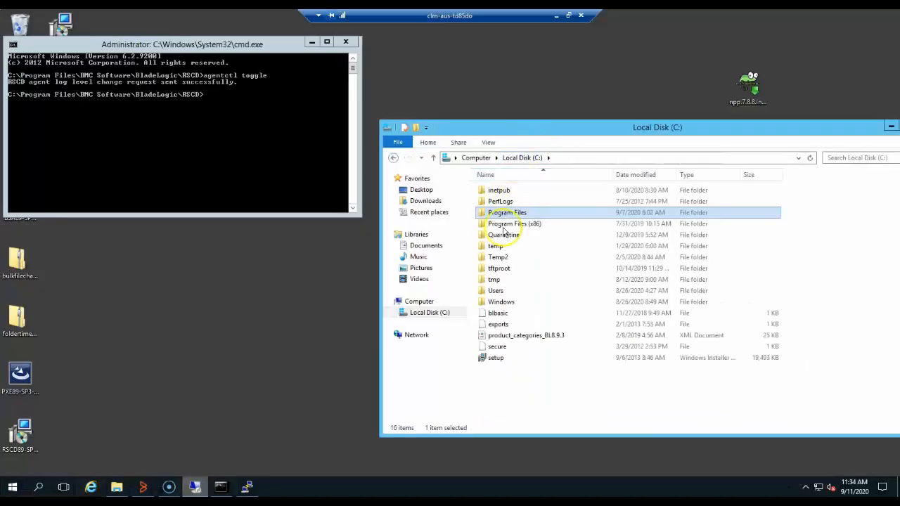
# Browse to the rsc folder under C:\Windows and open the exports file in Notepad++.
pyautogui.doubleClick(501, 302)
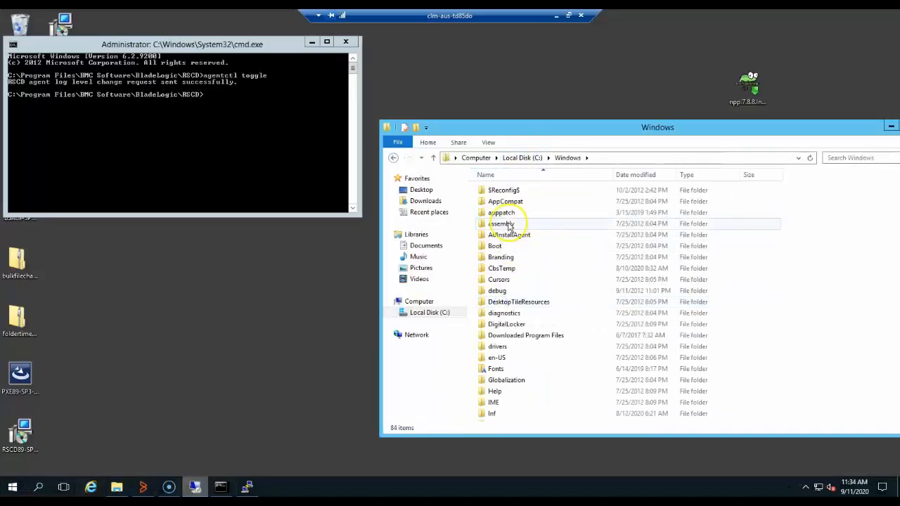
pyautogui.write('rsc')
pyautogui.press('Return')
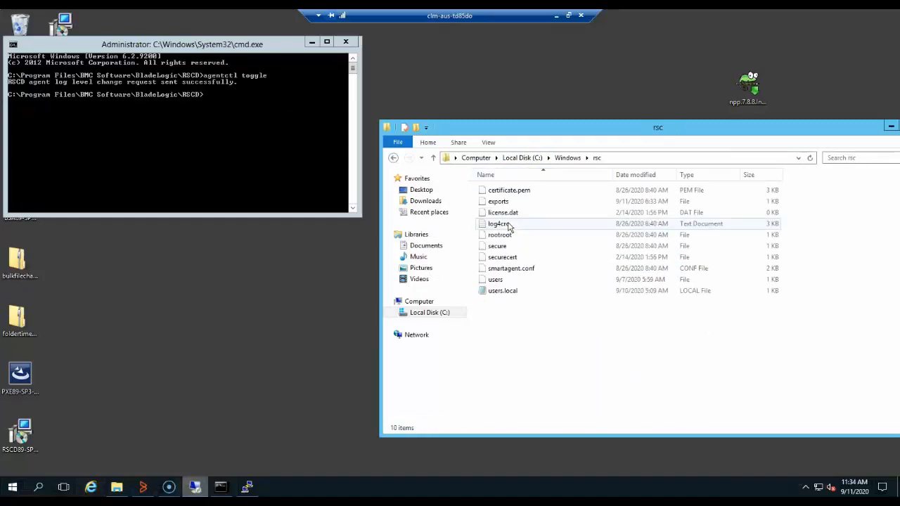
pyautogui.doubleClick(505, 202)
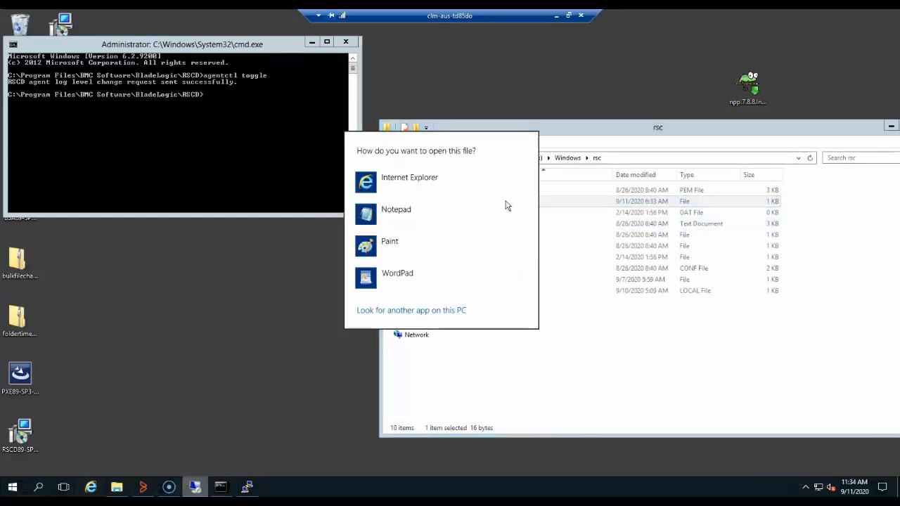
pyautogui.click(542, 308)
pyautogui.rightClick(507, 203)
pyautogui.click(524, 223)
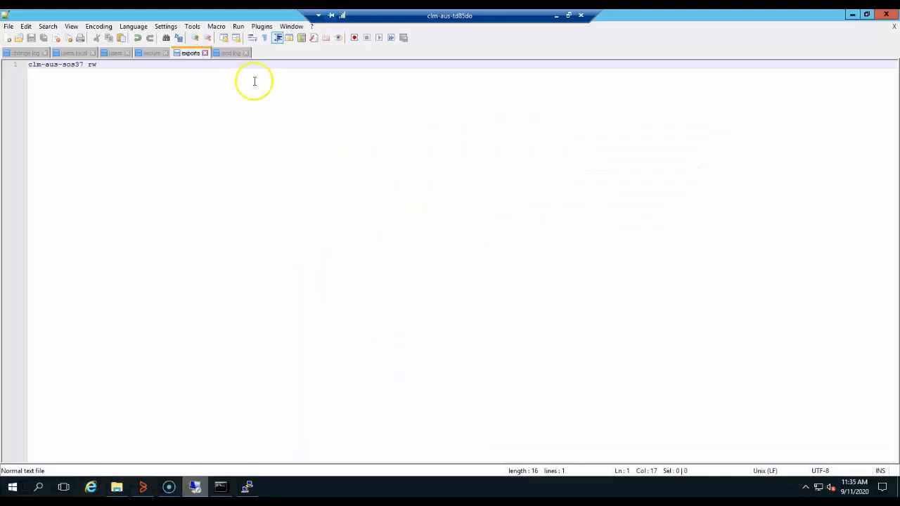
# Add a second line "172.20.26.80 rw" to the exports file and save it.
pyautogui.press('Return')
pyautogui.hotkey('ctrl', 'v')
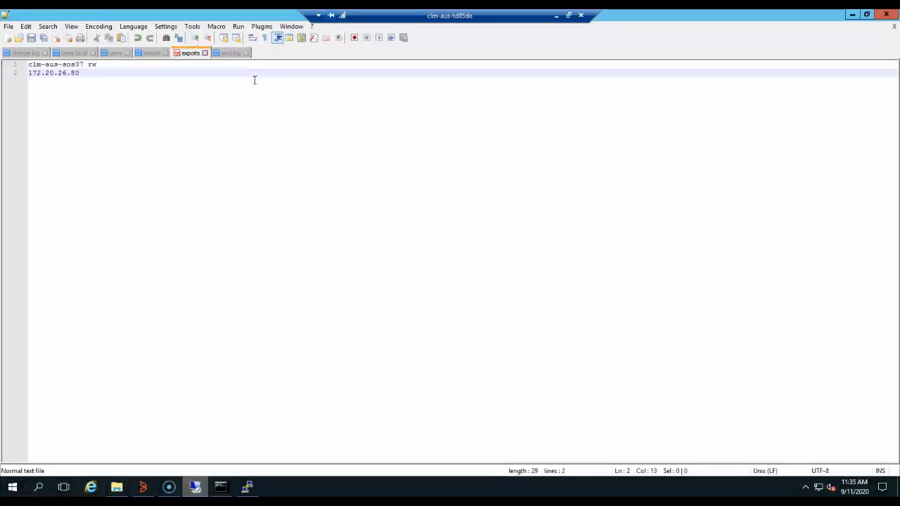
pyautogui.write('rw')
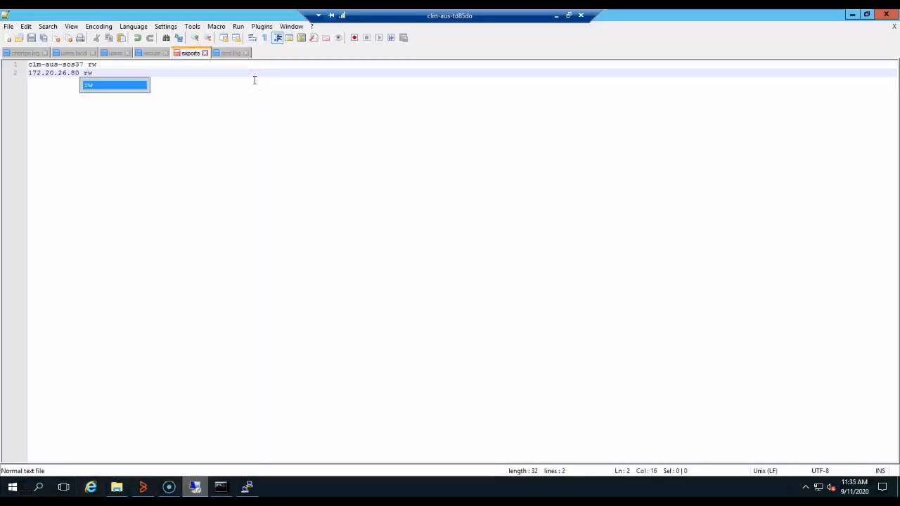
pyautogui.click(31, 39)
pyautogui.click(255, 114)
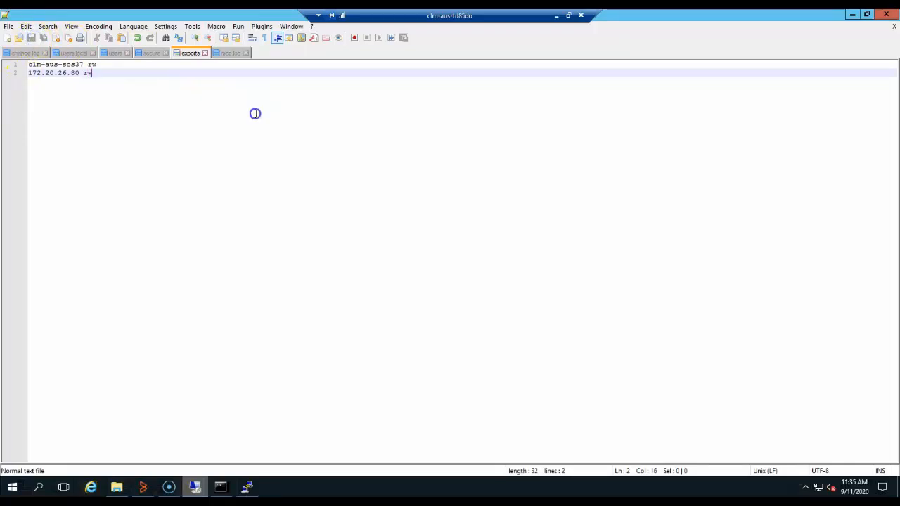
# Return to the PuTTY session, rerun agentinfo clm-aus-td85do and highlight the new response.
pyautogui.click(556, 17)
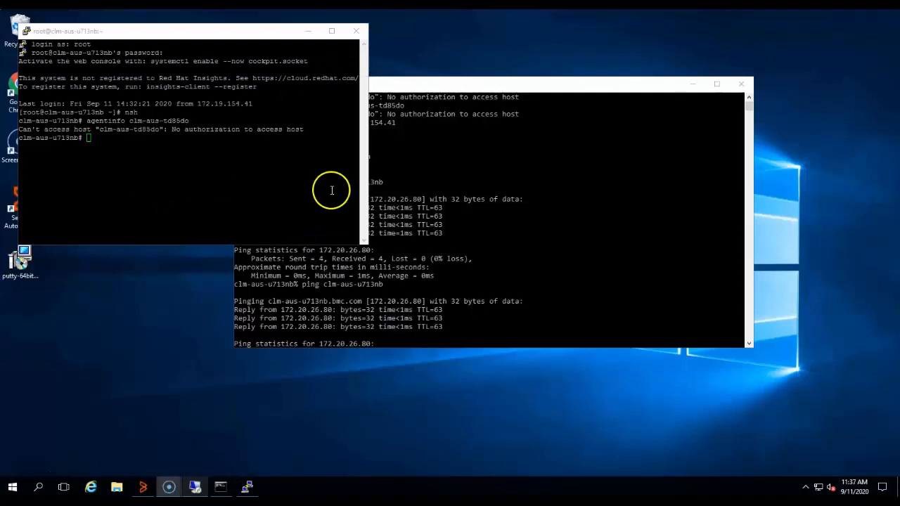
pyautogui.click(332, 190)
pyautogui.press('Up')
pyautogui.press('Return')
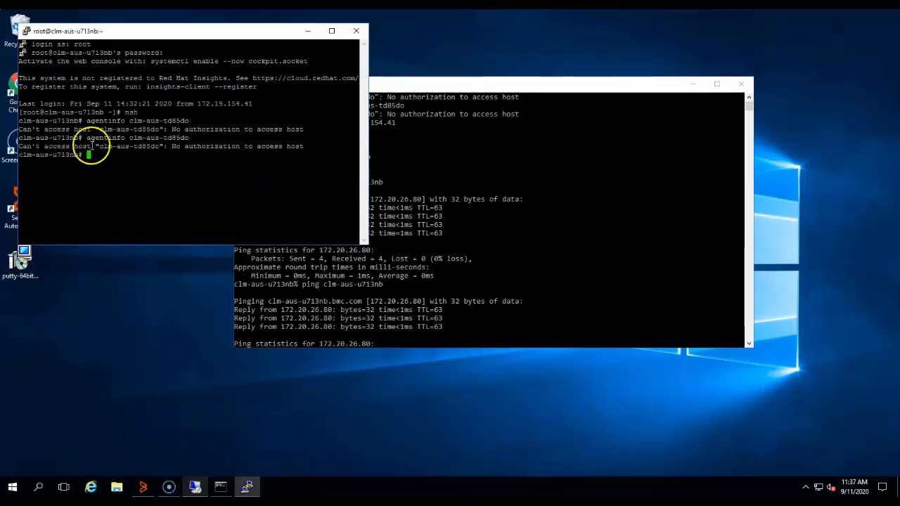
pyautogui.moveTo(21, 147); pyautogui.dragTo(309, 146)
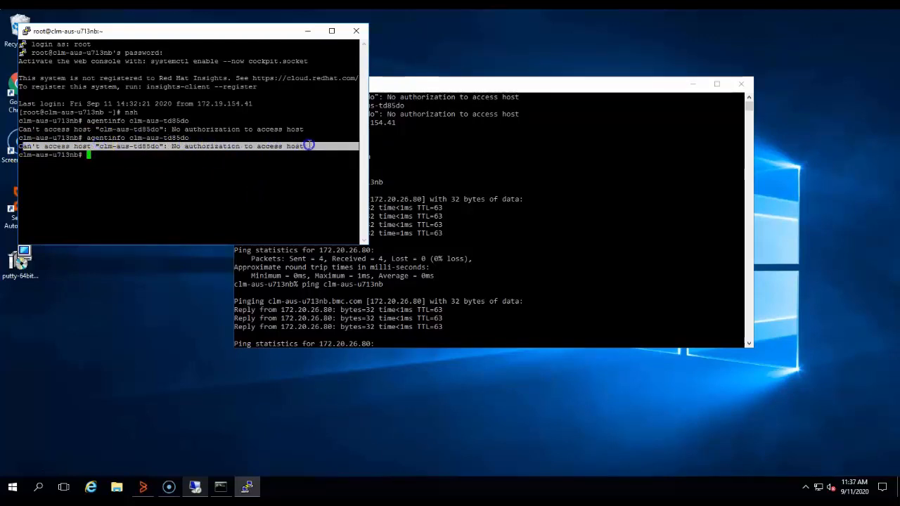
# Go back to the remote desktop, reload rscd.log with its newest entries and highlight the final agentinfo line.
pyautogui.click(196, 487)
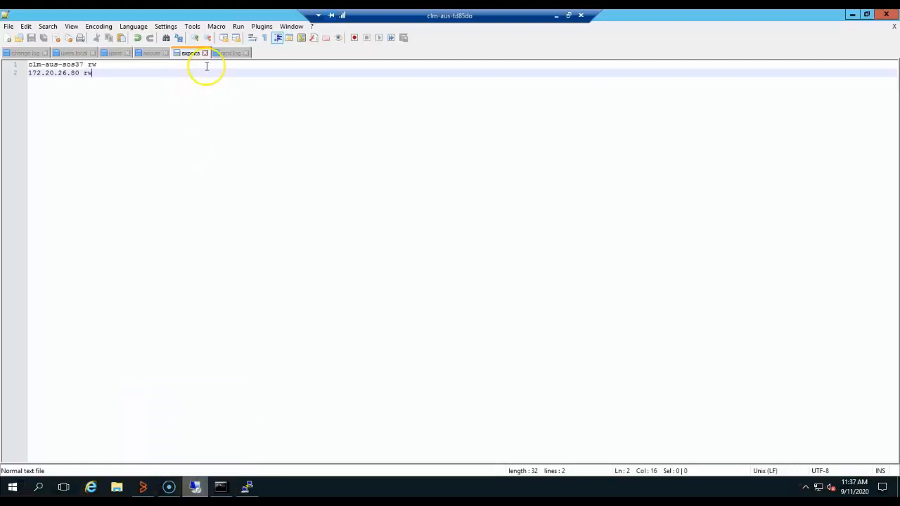
pyautogui.click(227, 55)
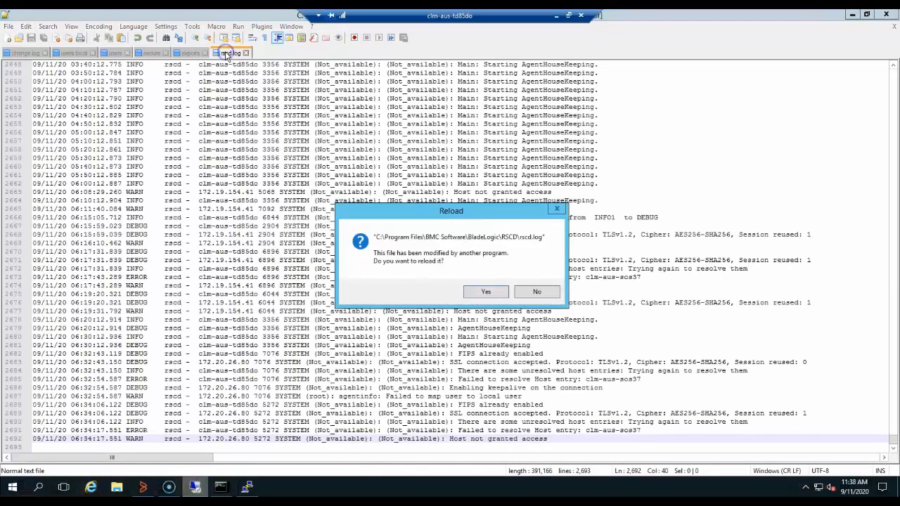
pyautogui.click(485, 287)
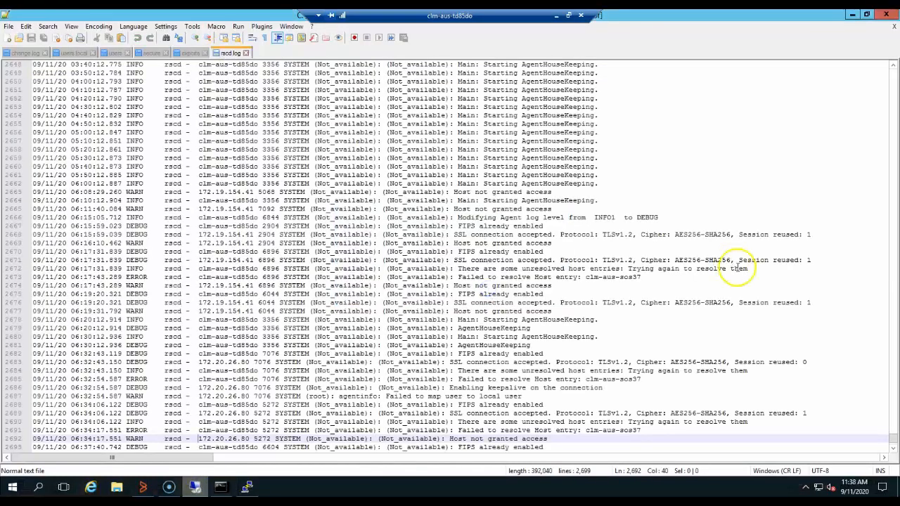
pyautogui.moveTo(892, 440); pyautogui.dragTo(891, 464)
pyautogui.moveTo(539, 440); pyautogui.dragTo(27, 439)
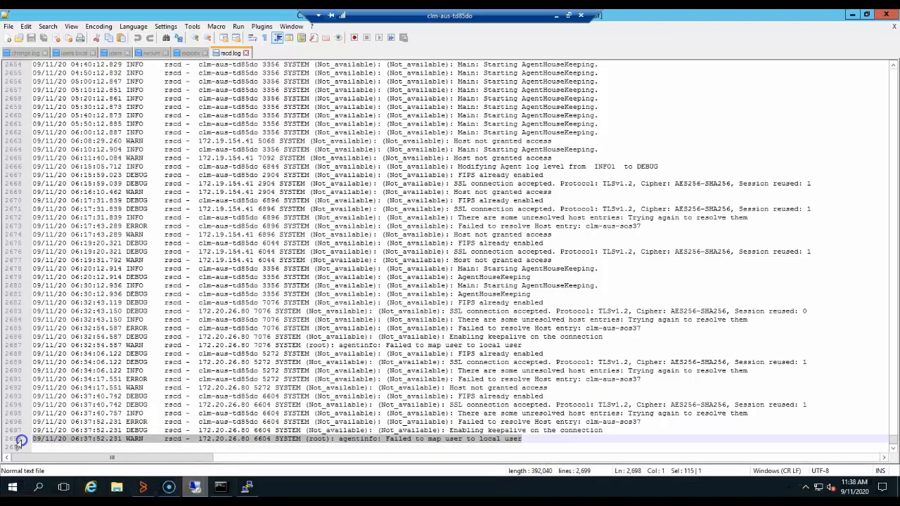
# Open the users.local file from the rsc folder in Notepad++ for editing.
pyautogui.click(851, 20)
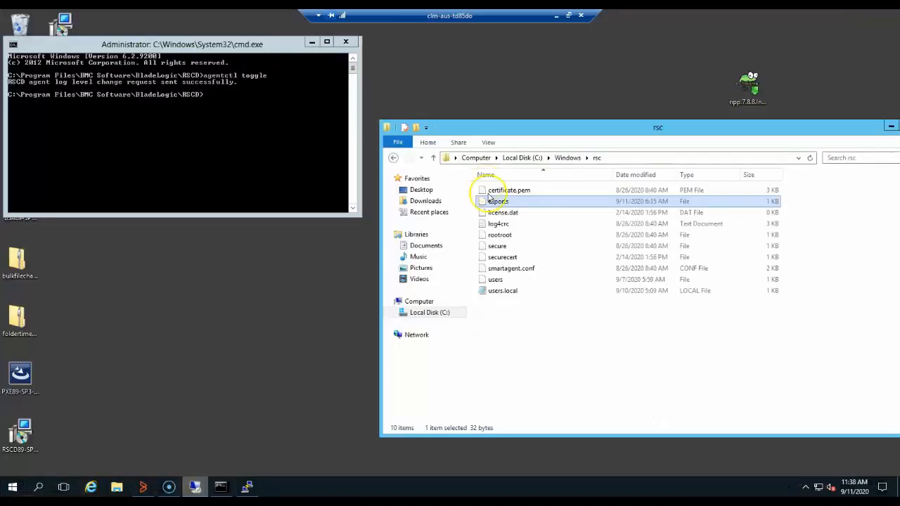
pyautogui.click(525, 328)
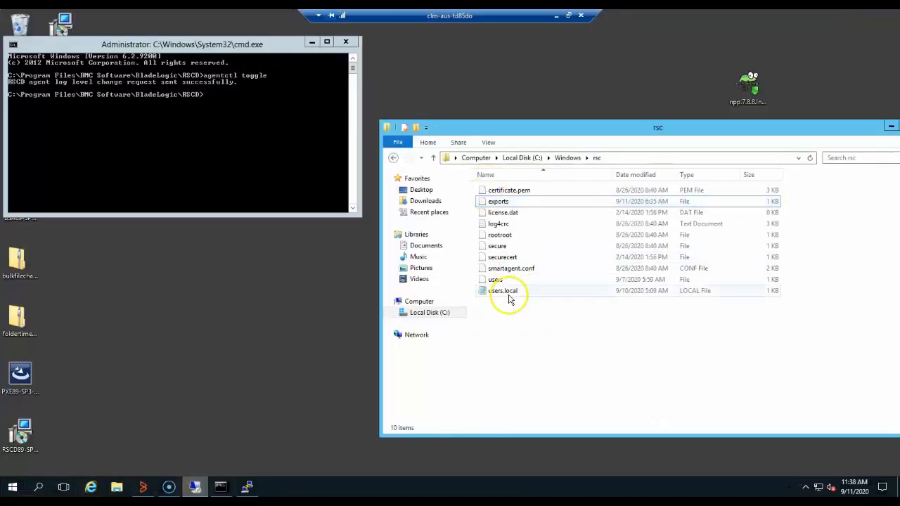
pyautogui.rightClick(510, 297)
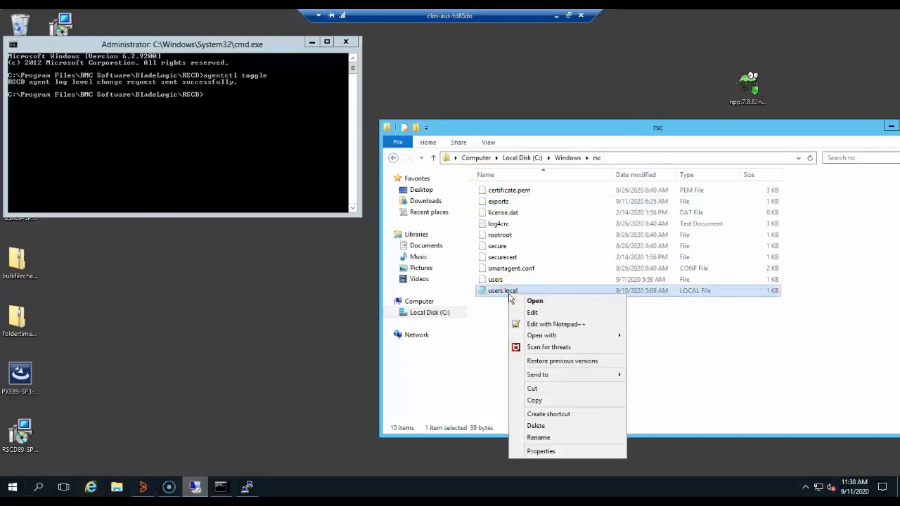
pyautogui.click(535, 324)
pyautogui.click(287, 178)
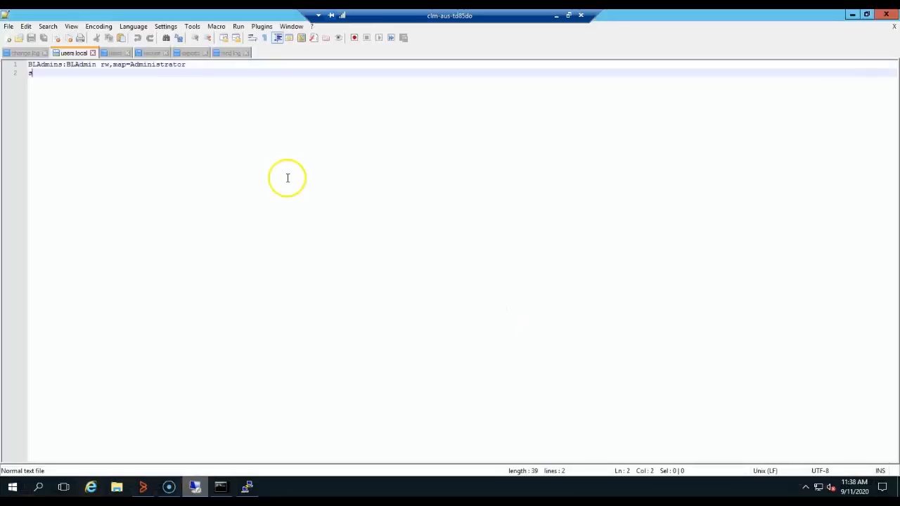
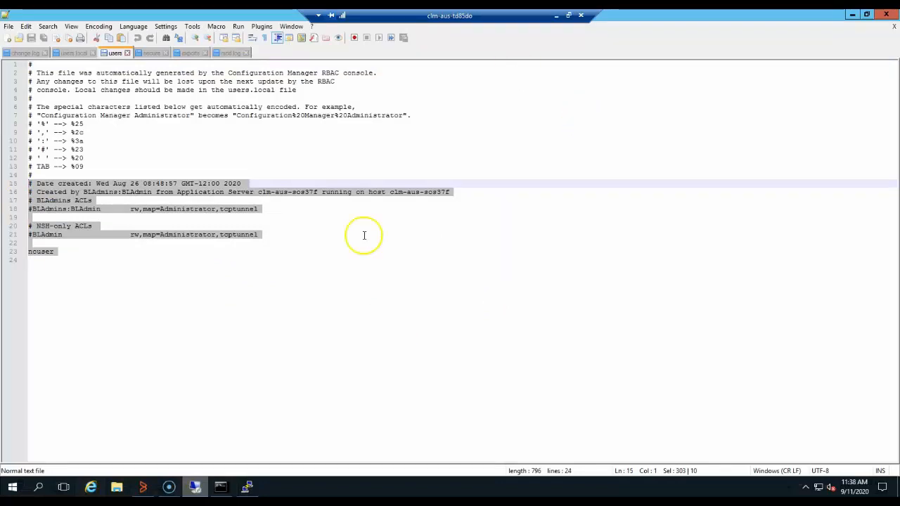
# Return to rscd.log and select the root user name in the last agentinfo entry.
pyautogui.click(229, 54)
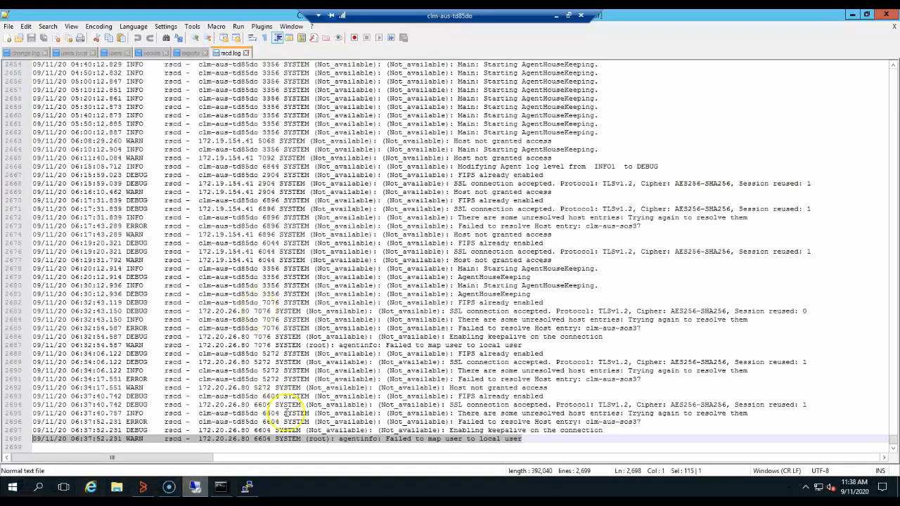
pyautogui.doubleClick(317, 439)
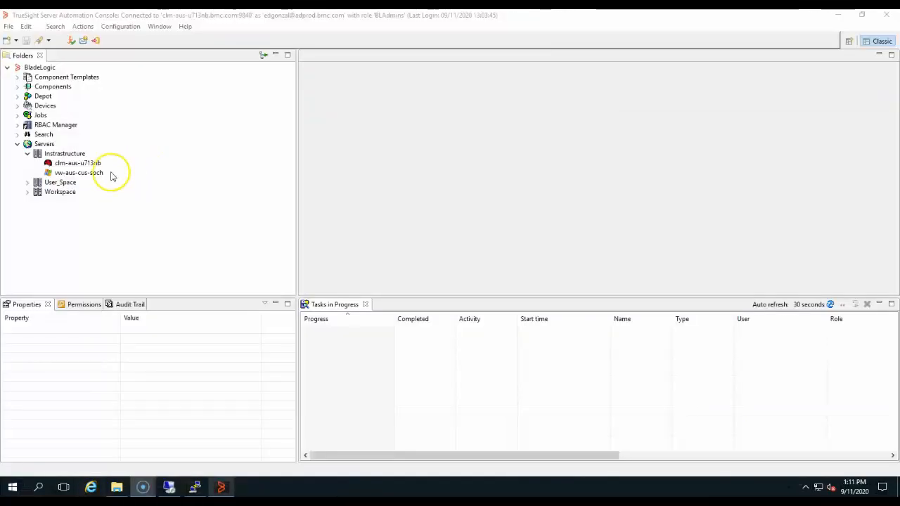
# In the TrueSight Server Automation Console, run the NSH Here custom command on clm-aus-u713nb and enter agentinfo for clm-aus-td85do.
pyautogui.rightClick(82, 165)
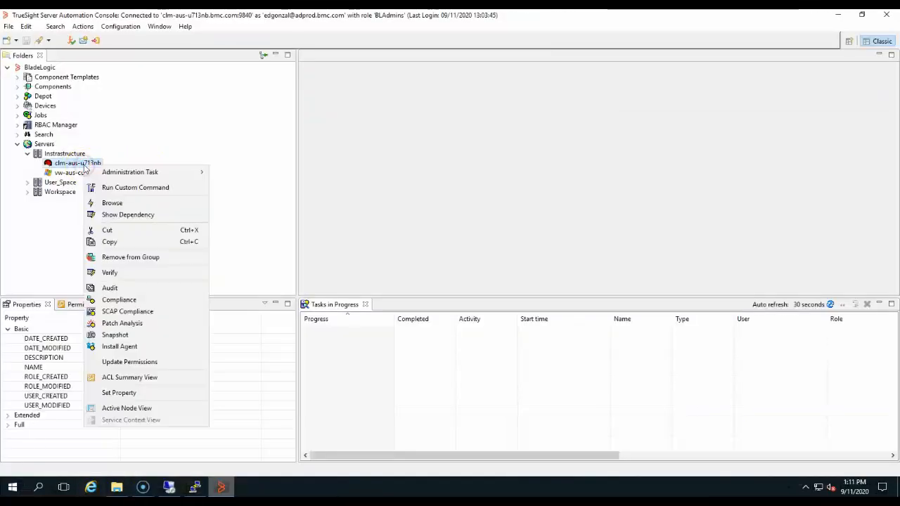
pyautogui.click(119, 187)
pyautogui.click(372, 166)
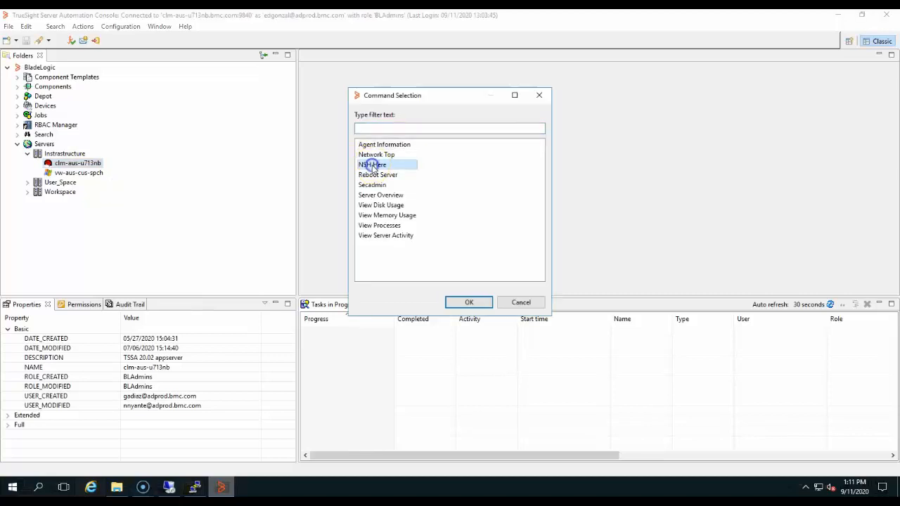
pyautogui.click(469, 303)
pyautogui.write('agentinfo')
pyautogui.rightClick(300, 197)
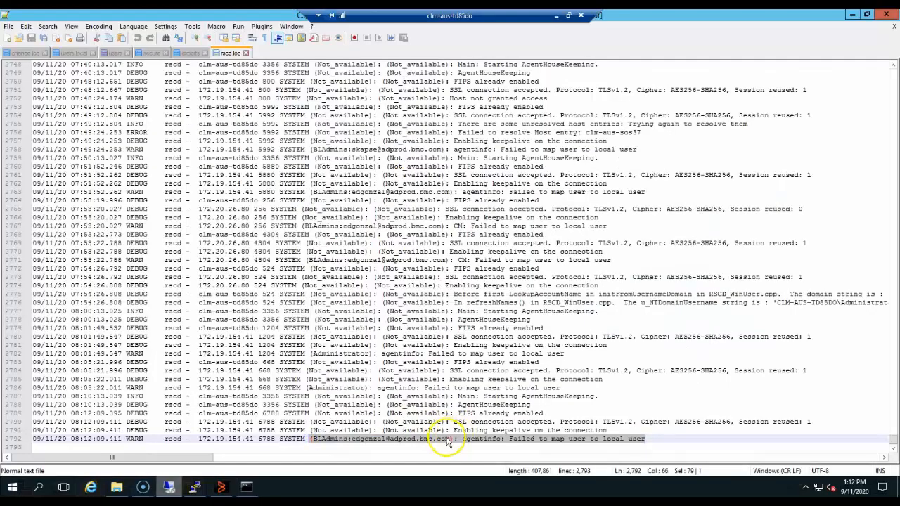
# Copy the role and user identity from the last rscd.log entry into a new third line of users.local.
pyautogui.moveTo(450, 439); pyautogui.dragTo(312, 439)
pyautogui.hotkey('ctrl', 'c')
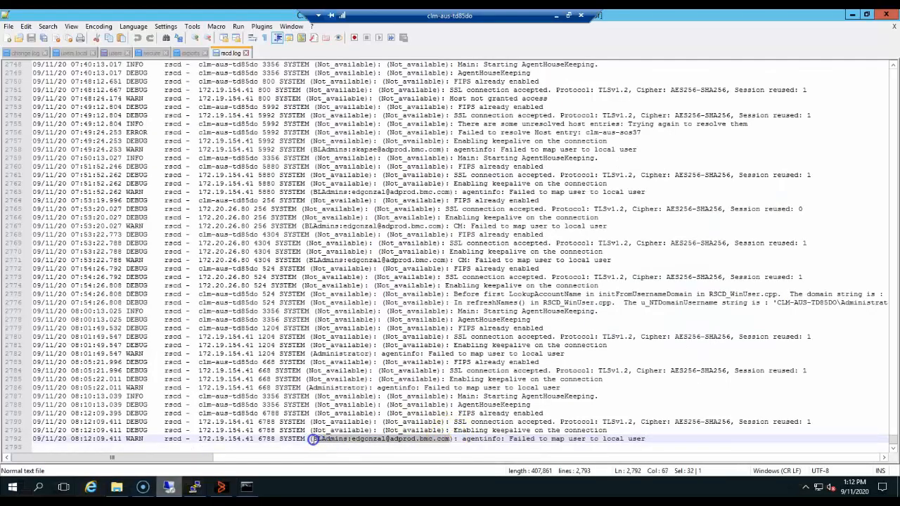
pyautogui.click(76, 53)
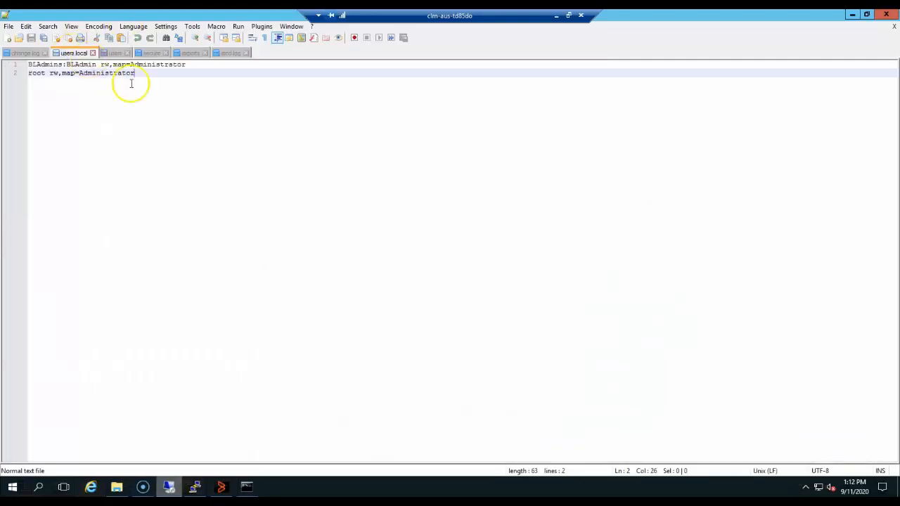
pyautogui.press('Return')
pyautogui.hotkey('ctrl', 'v')
# Copy "rw,map=Administrator" from the root entry to the end of the new third line.
pyautogui.press('Up')
pyautogui.hotkey('shift', 'Left')
pyautogui.hotkey('shift', 'Left')
pyautogui.hotkey('shift', 'Left')
pyautogui.hotkey('shift', 'Left')
pyautogui.hotkey('shift', 'Left')
pyautogui.hotkey('shift', 'Left')
pyautogui.hotkey('shift', 'Left')
pyautogui.hotkey('shift', 'Left')
pyautogui.hotkey('shift', 'Left')
pyautogui.hotkey('shift', 'Left')
pyautogui.hotkey('shift', 'Left')
pyautogui.hotkey('shift', 'Left')
pyautogui.hotkey('shift', 'Left')
pyautogui.hotkey('shift', 'Left')
pyautogui.hotkey('shift', 'Left')
pyautogui.hotkey('shift', 'Left')
pyautogui.hotkey('shift', 'Left')
pyautogui.hotkey('shift', 'Left')
pyautogui.hotkey('shift', 'Left')
pyautogui.hotkey('shift', 'Left')
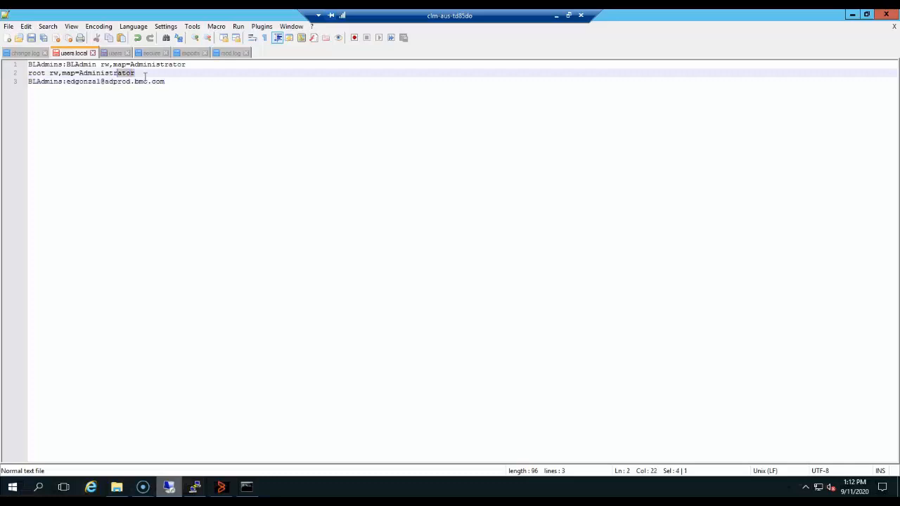
pyautogui.click(207, 87)
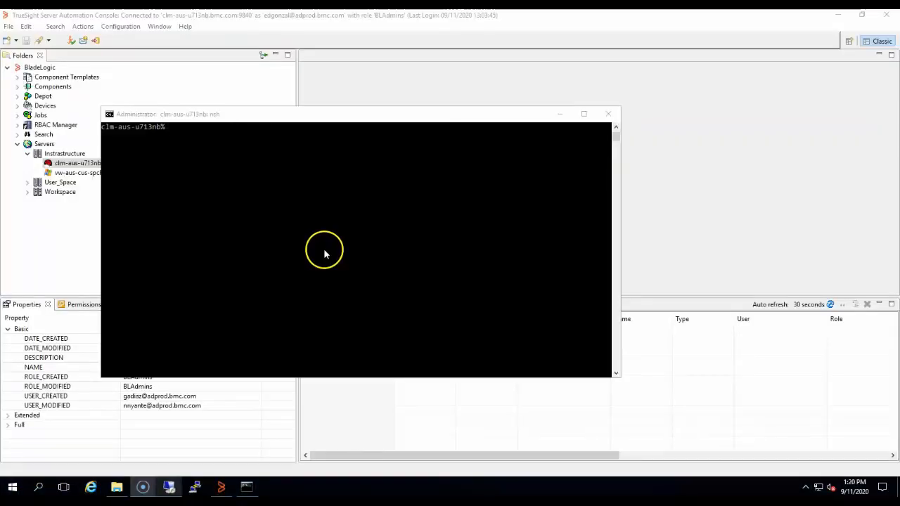
# Rerun agentinfo clm-aus-td85do in the NSH window, and highlight the newest entry of the reloaded rscd.log in the remote desktop.
pyautogui.click(325, 254)
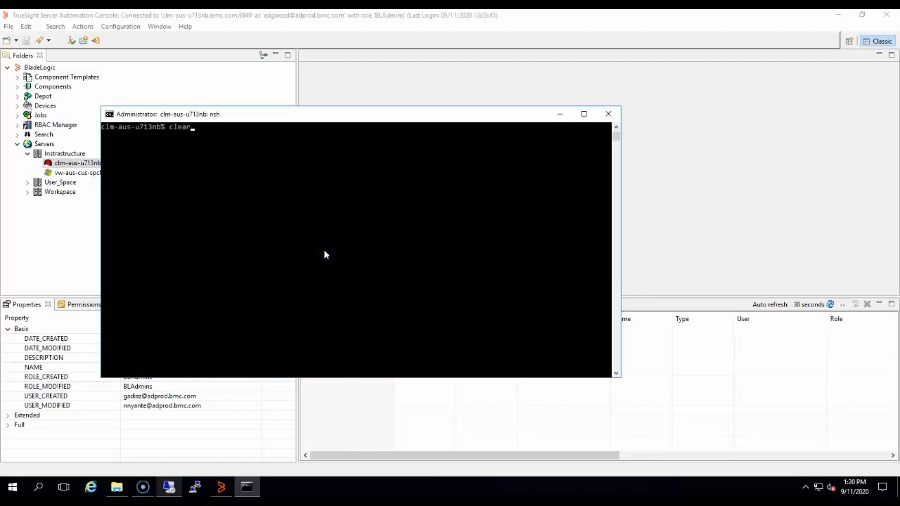
pyautogui.press('Up')
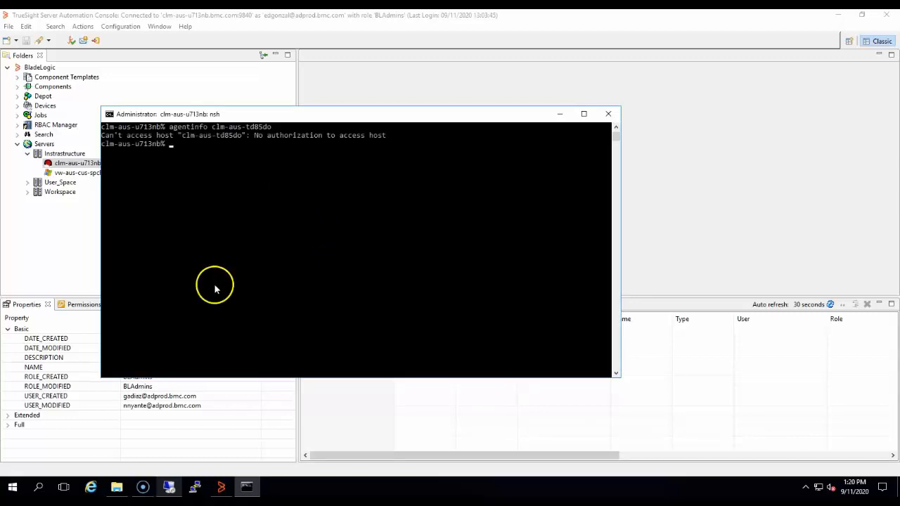
pyautogui.click(170, 486)
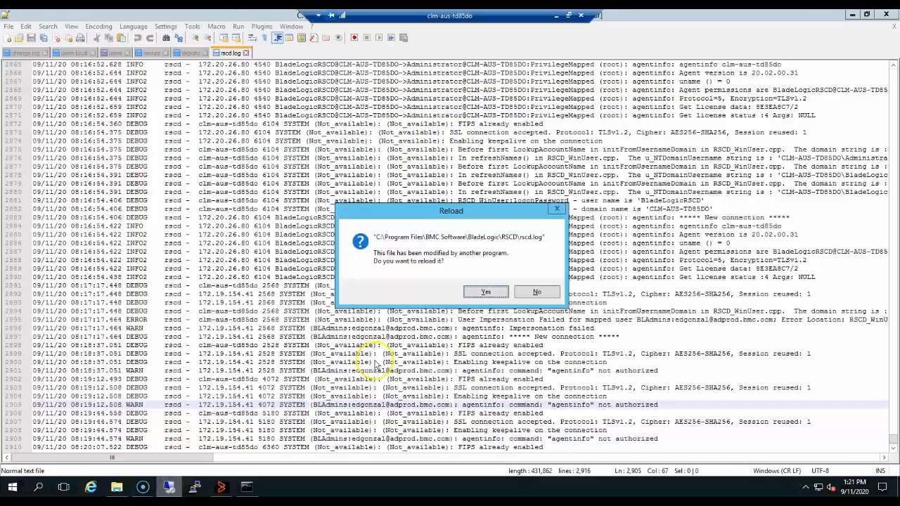
pyautogui.click(487, 291)
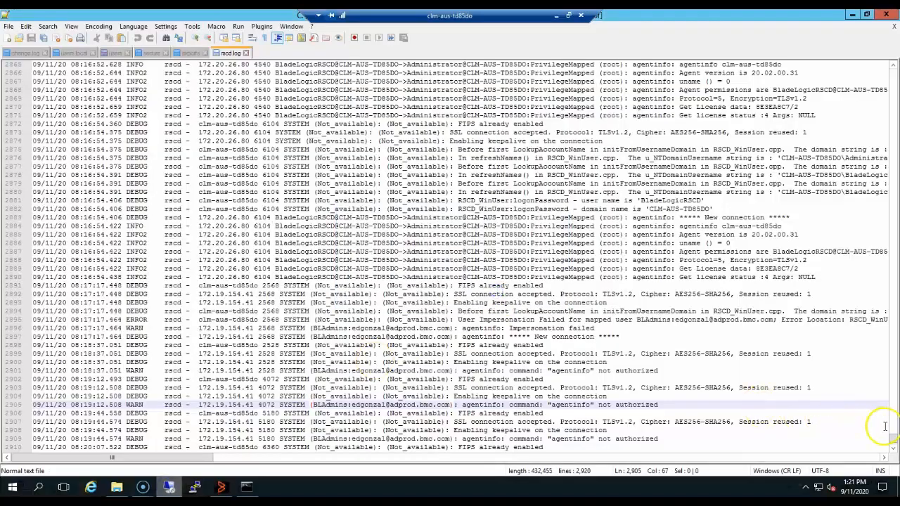
pyautogui.moveTo(893, 438); pyautogui.dragTo(896, 458)
pyautogui.moveTo(693, 439); pyautogui.dragTo(323, 439)
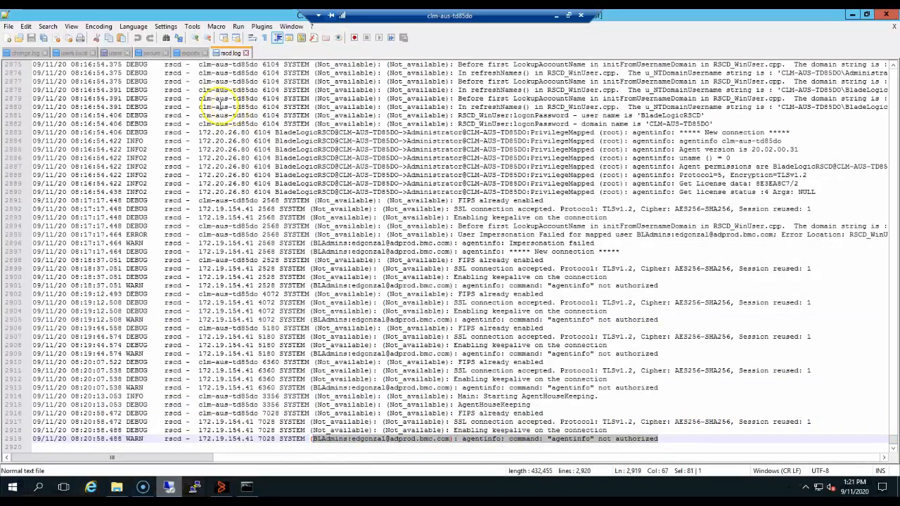
# Switch to users.local and select the allowed commands list at the end of the third entry.
pyautogui.click(73, 53)
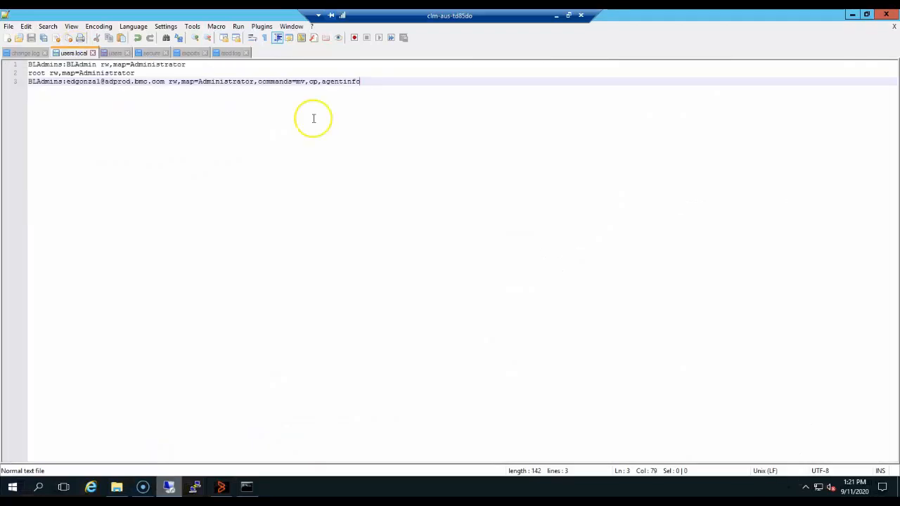
pyautogui.click(385, 80)
pyautogui.moveTo(385, 80); pyautogui.dragTo(300, 82)
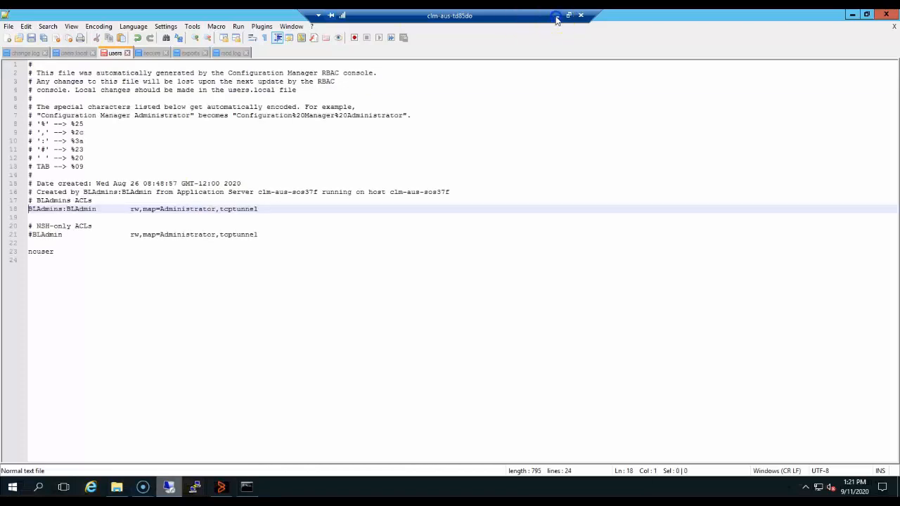
# Return to the NSH window, rerun agentinfo clm-aus-td85do, and highlight the mapped user and the hostname in its output.
pyautogui.click(557, 15)
pyautogui.click(239, 239)
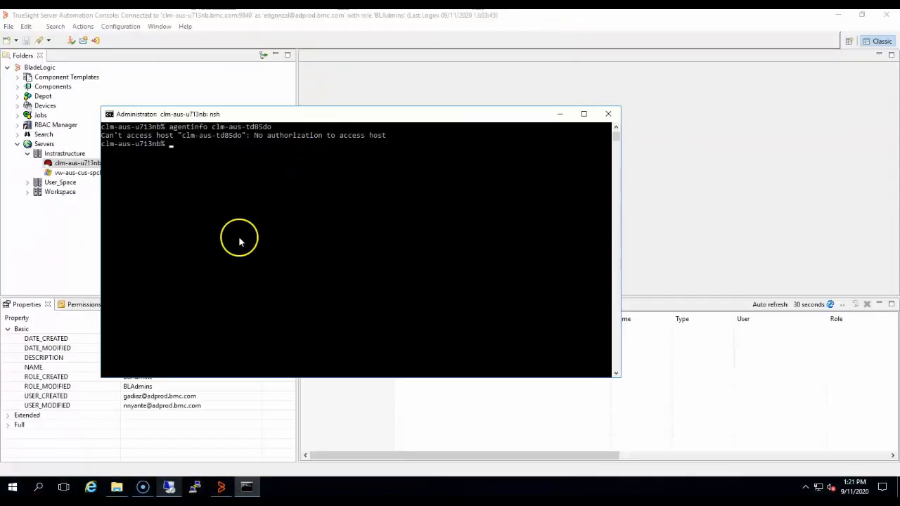
pyautogui.press('Up')
pyautogui.press('Return')
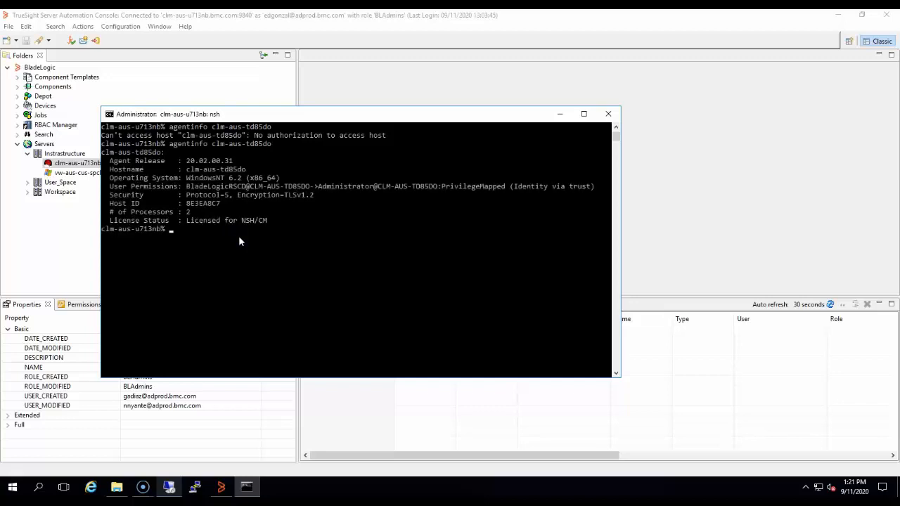
pyautogui.moveTo(320, 187); pyautogui.dragTo(369, 190)
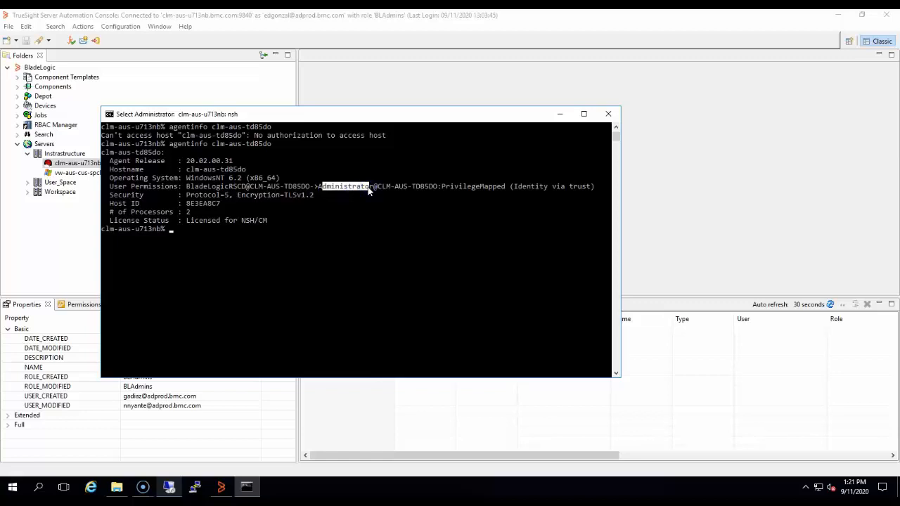
pyautogui.moveTo(182, 168); pyautogui.dragTo(245, 170)
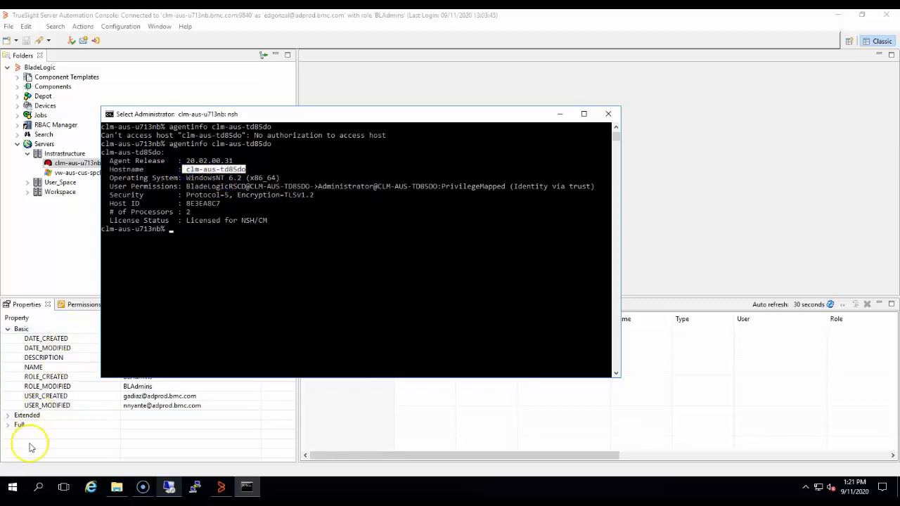